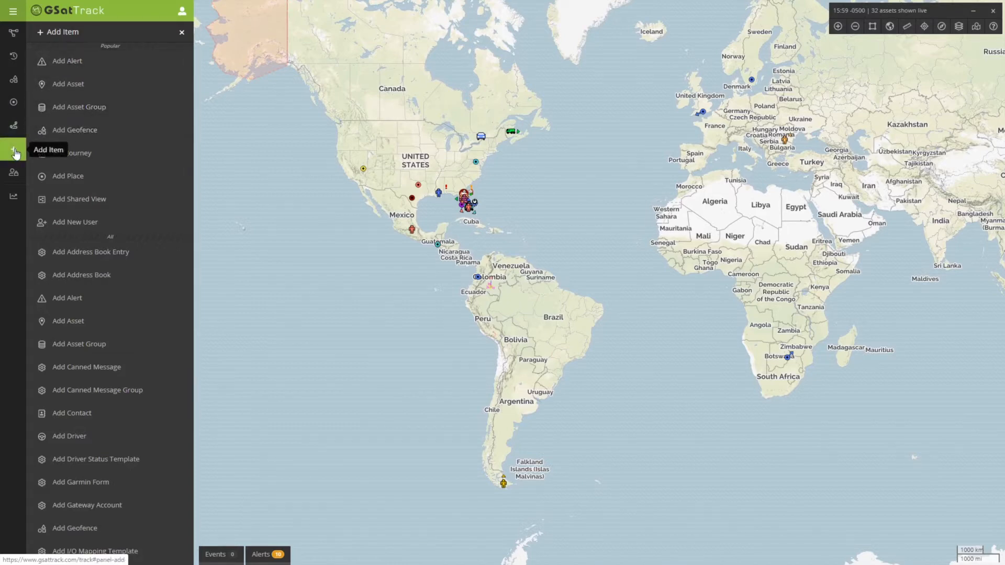
Start a new asset and choose Globalstar as the device make and SPOT Connect as the model
click(74, 91)
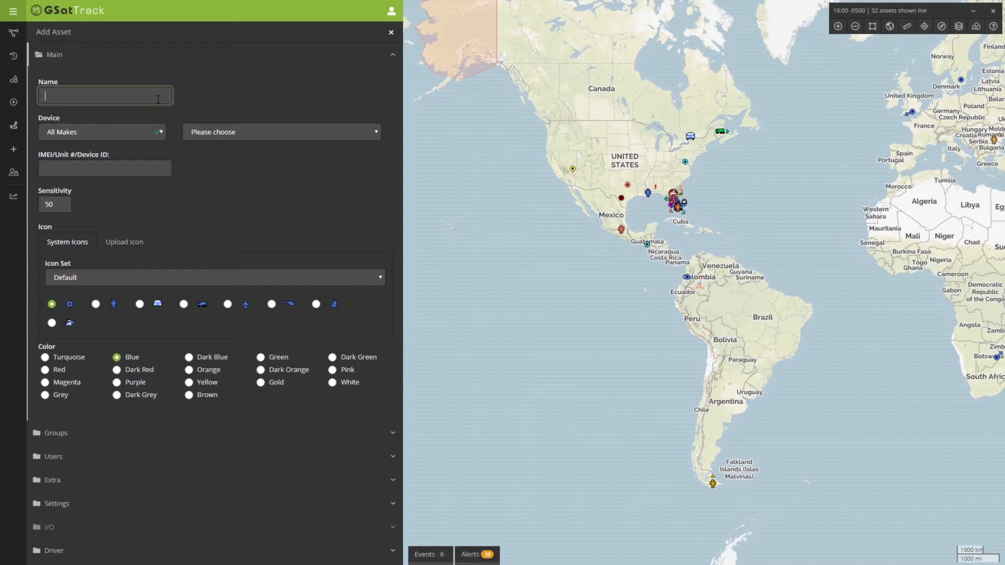
click(144, 133)
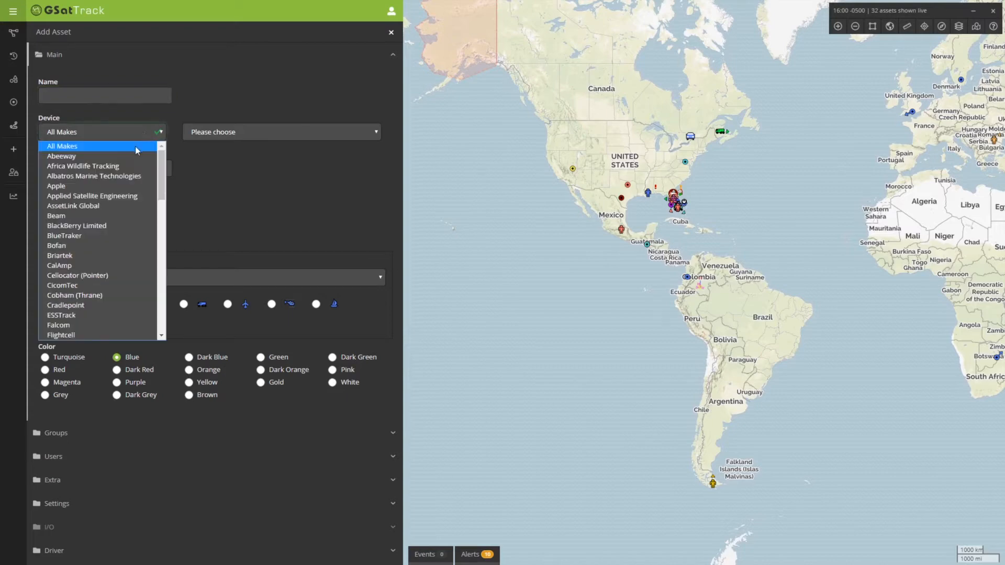
scroll(128, 250, down, 3)
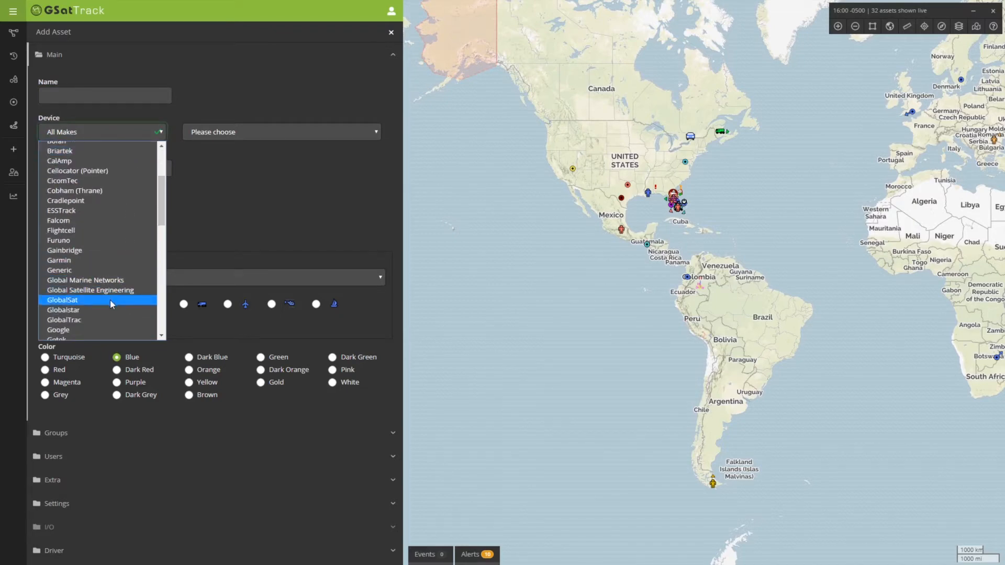
scroll(110, 300, down, 3)
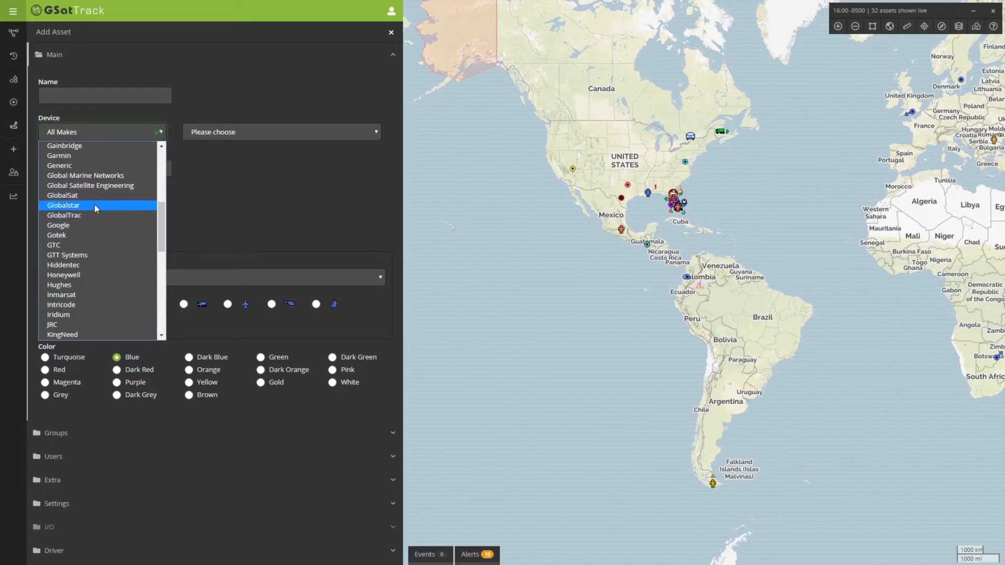
click(94, 205)
click(266, 133)
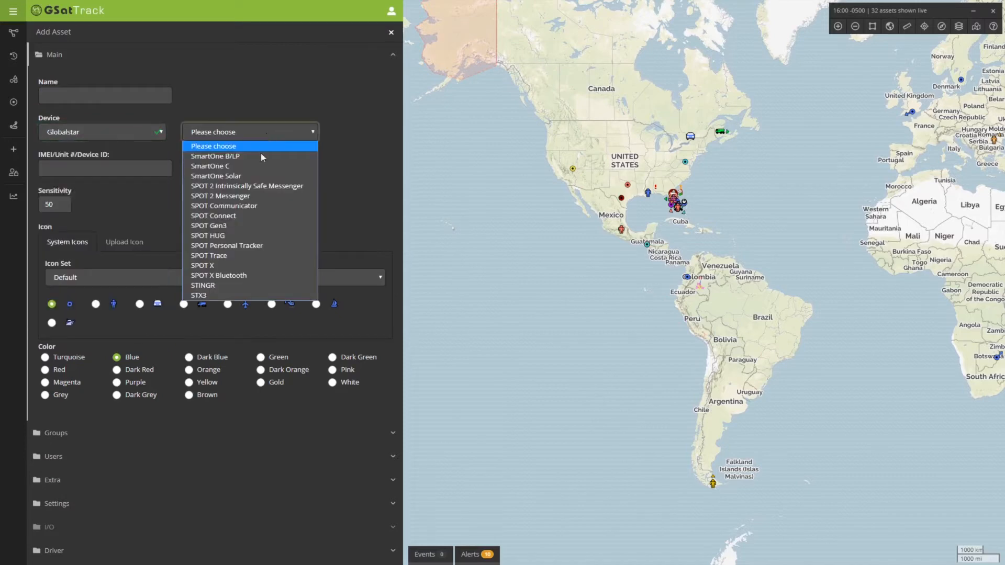
click(253, 217)
click(103, 175)
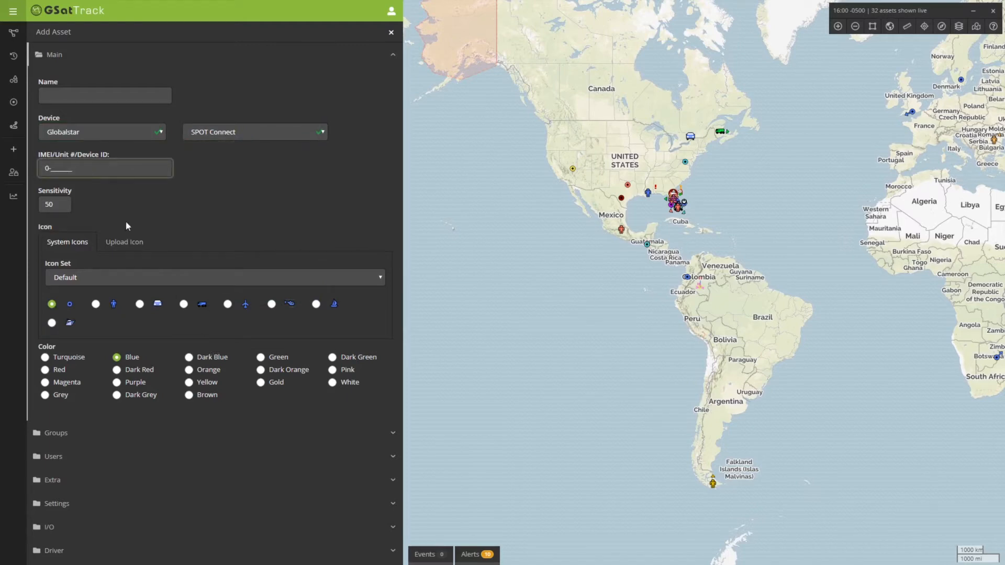
Examine the options for uploading a custom asset icon, including the file chooser, without selecting a file
mouse_move(69, 193)
click(124, 242)
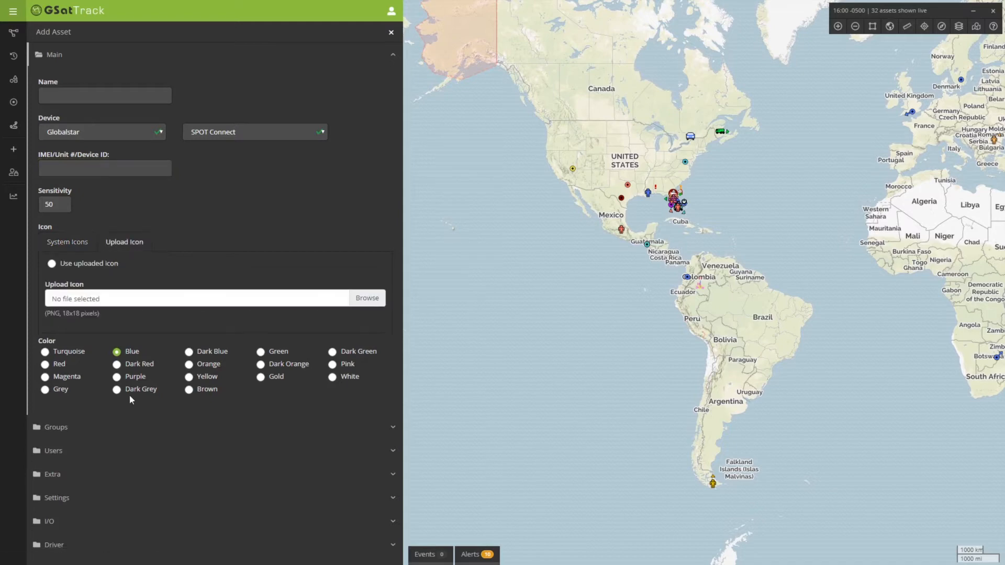
click(149, 293)
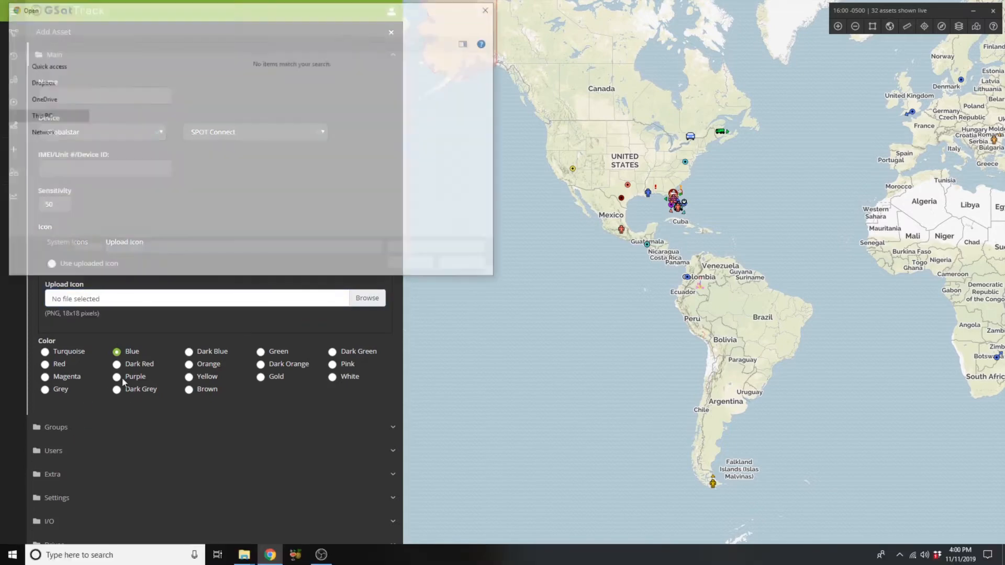
click(490, 8)
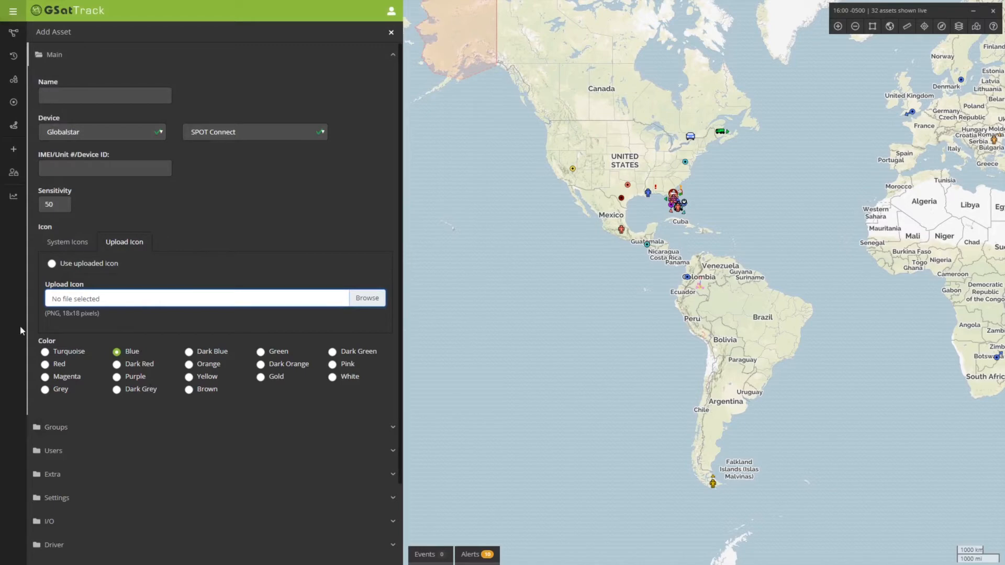
Review the group and user assignment options for the new asset
click(62, 427)
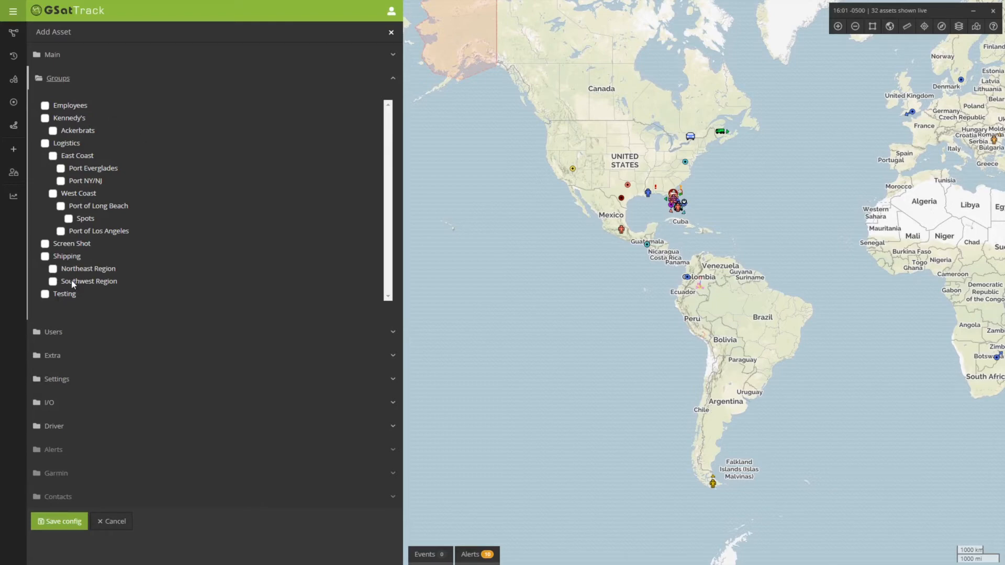
click(55, 332)
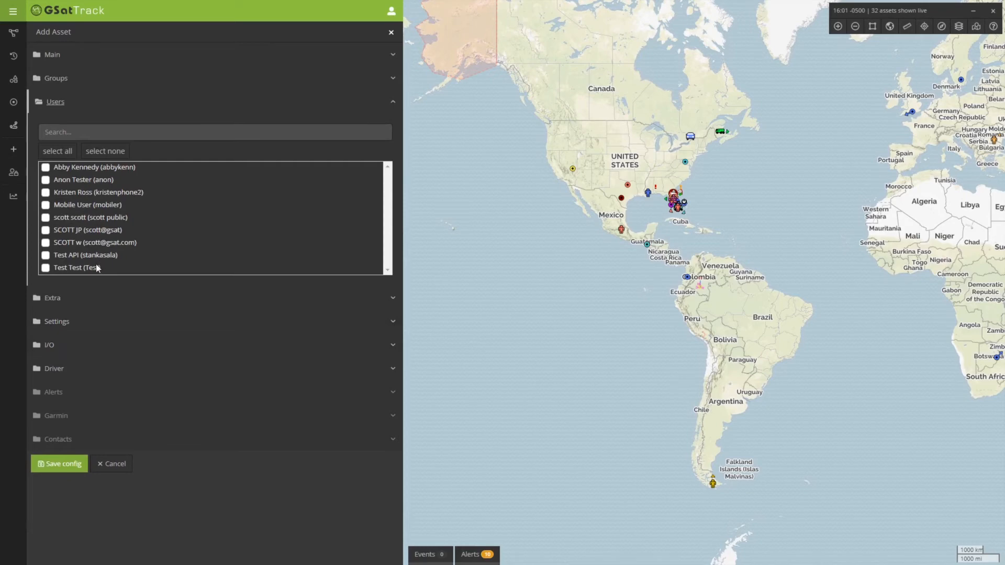
Review the general, SIM, driver, vehicle and vessel information sections in the new asset's extra details
click(53, 297)
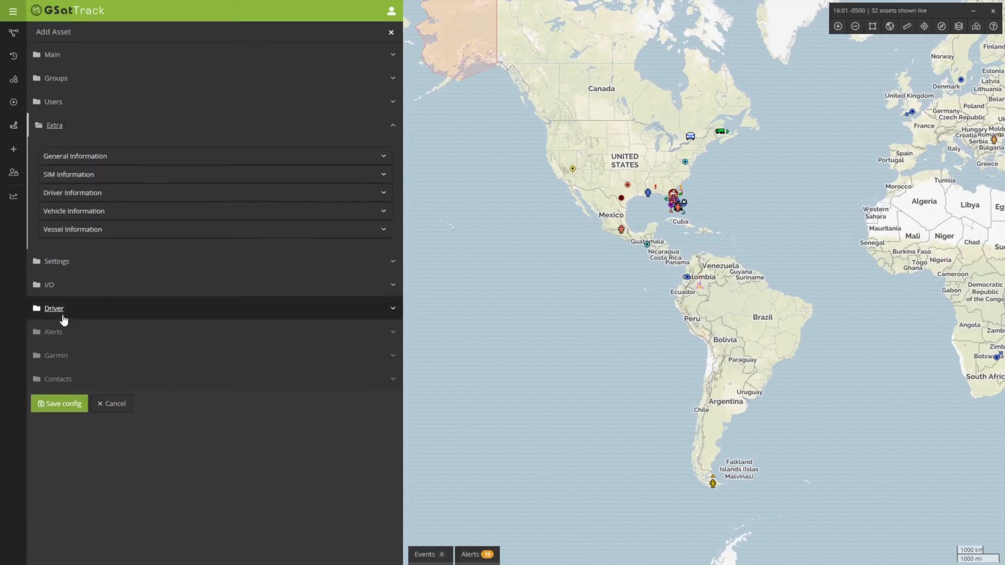
click(88, 157)
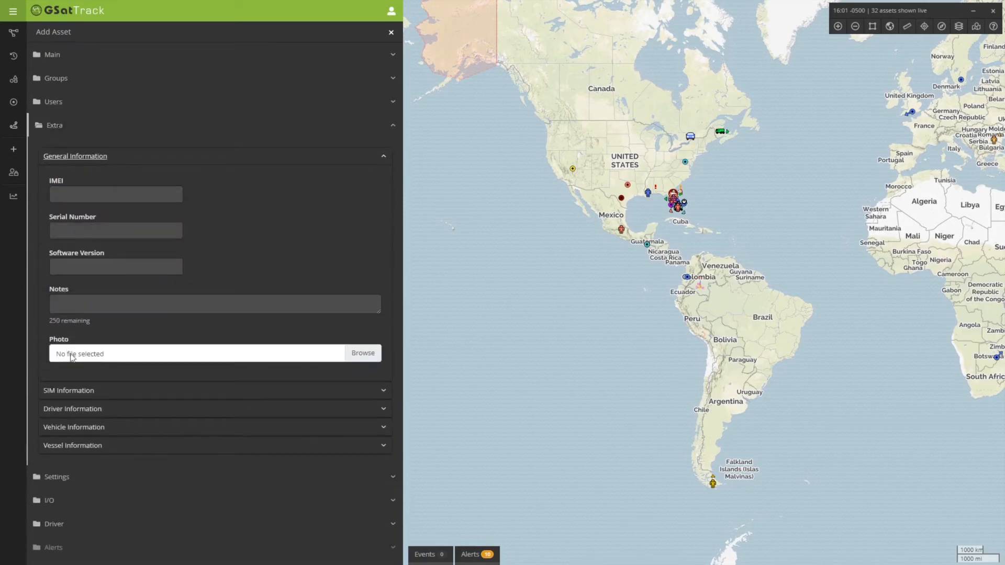
click(88, 391)
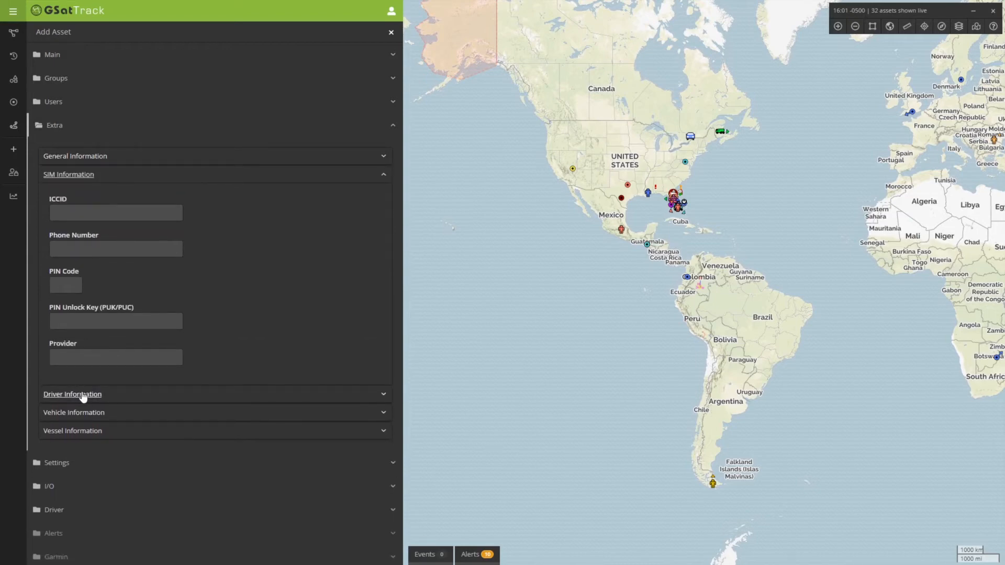
click(83, 395)
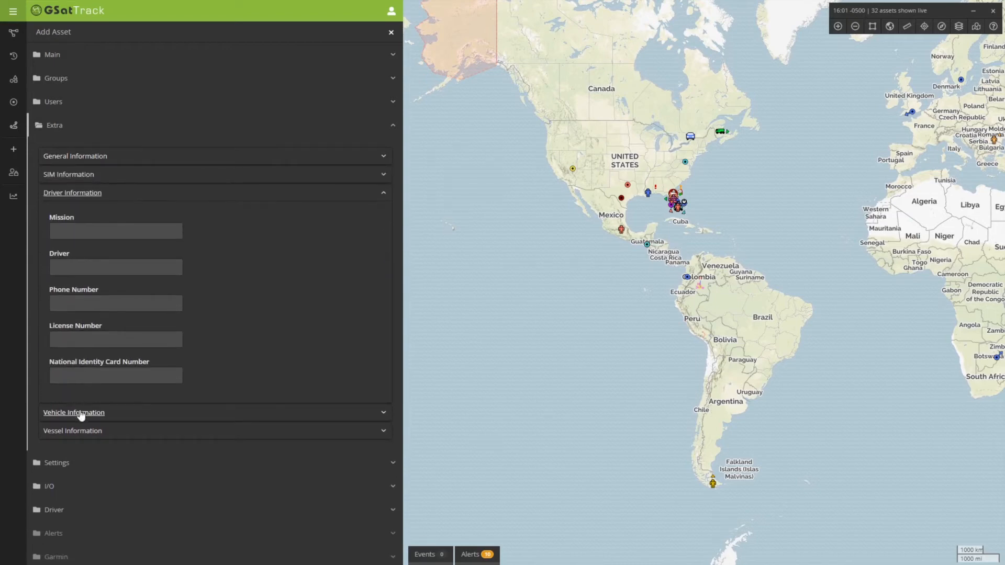
click(81, 414)
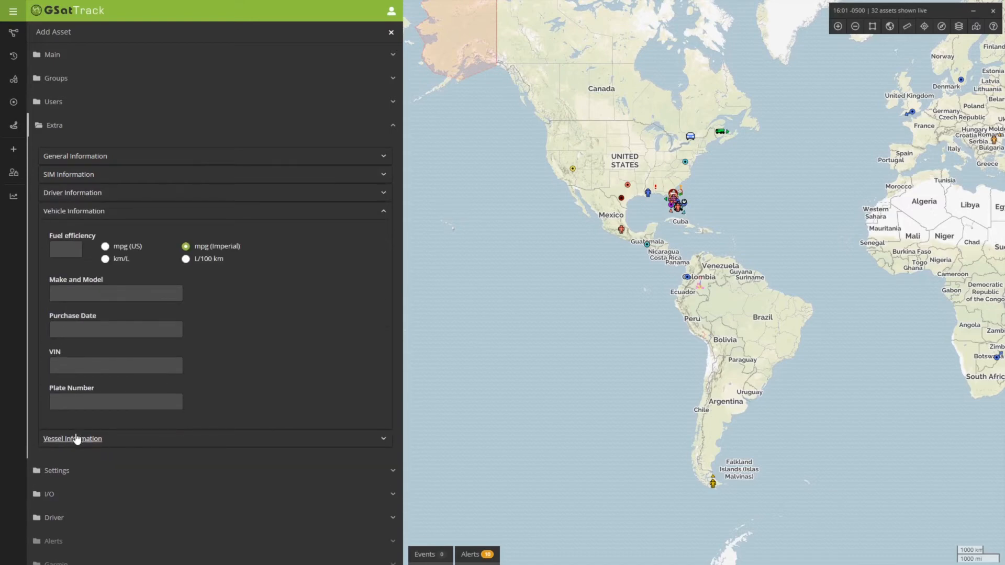
click(77, 439)
click(91, 229)
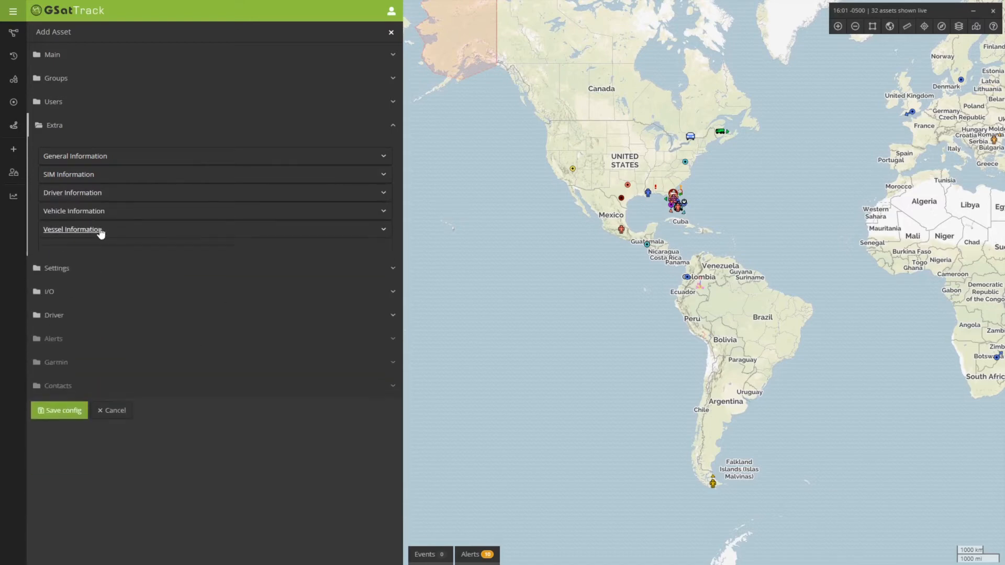
Review the new asset's settings, from service status and line drawing to hidden information and current status
click(80, 264)
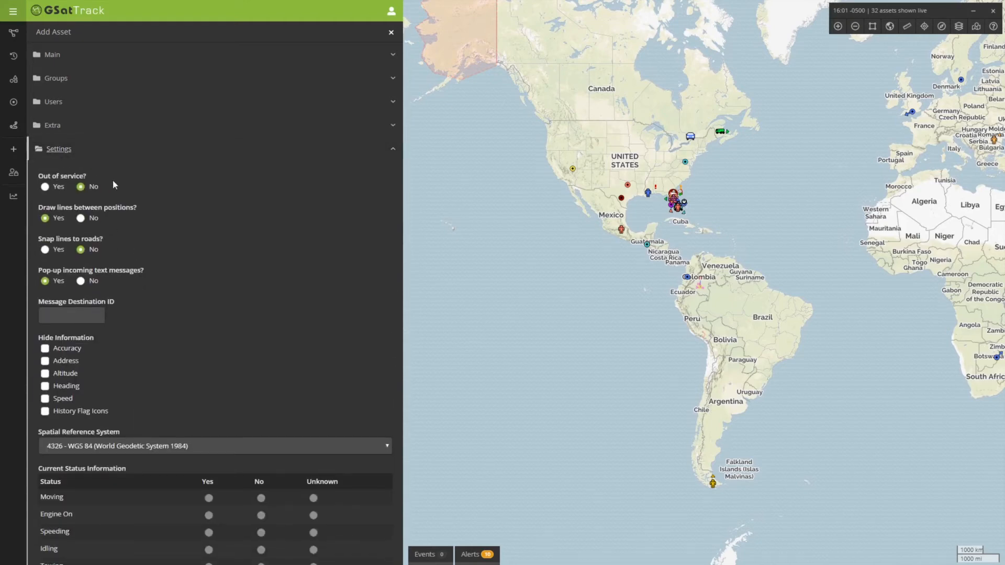
scroll(116, 218, down, 2)
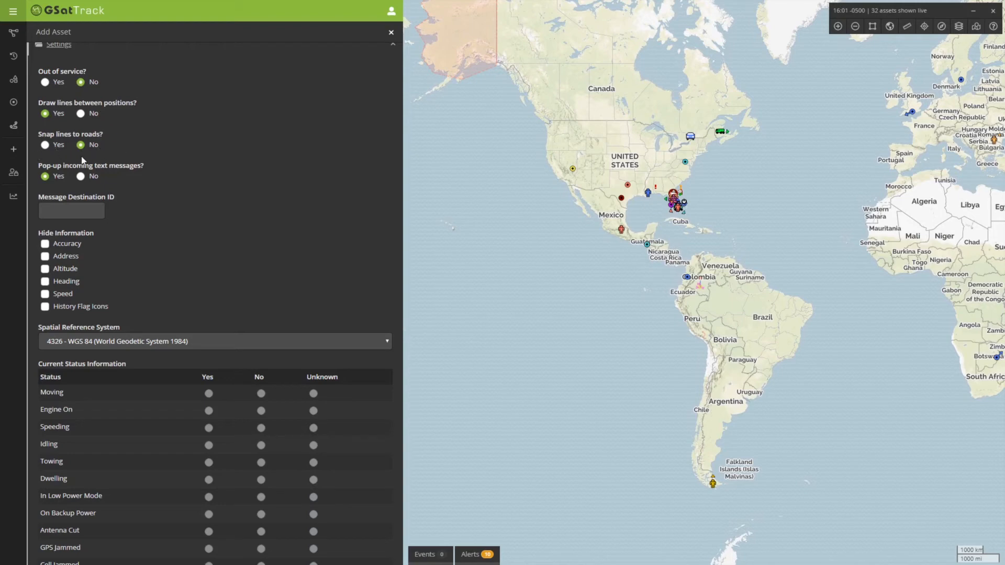
scroll(108, 149, down, 3)
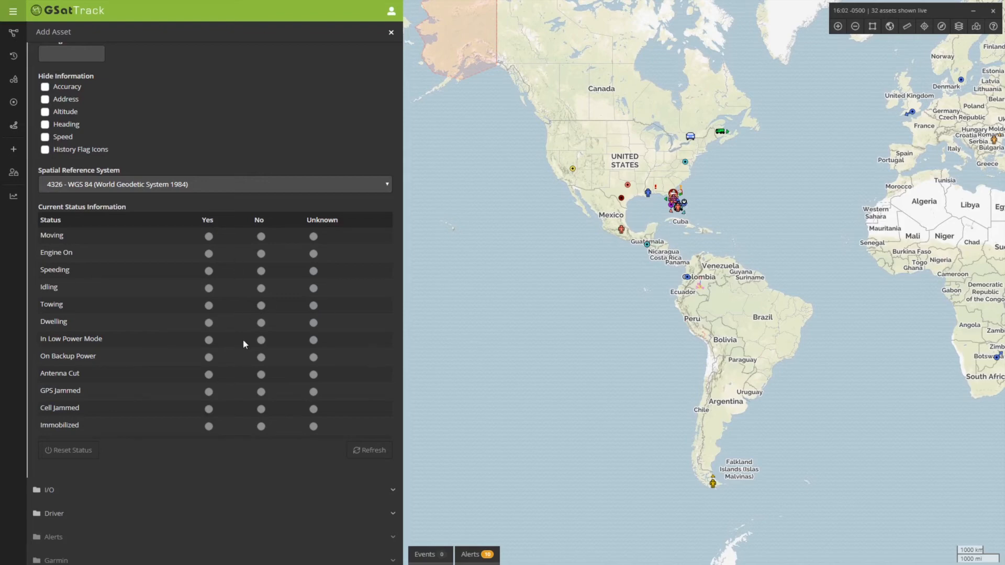
Review the new asset's I/O and driver options, and leave asset creation without saving
click(52, 492)
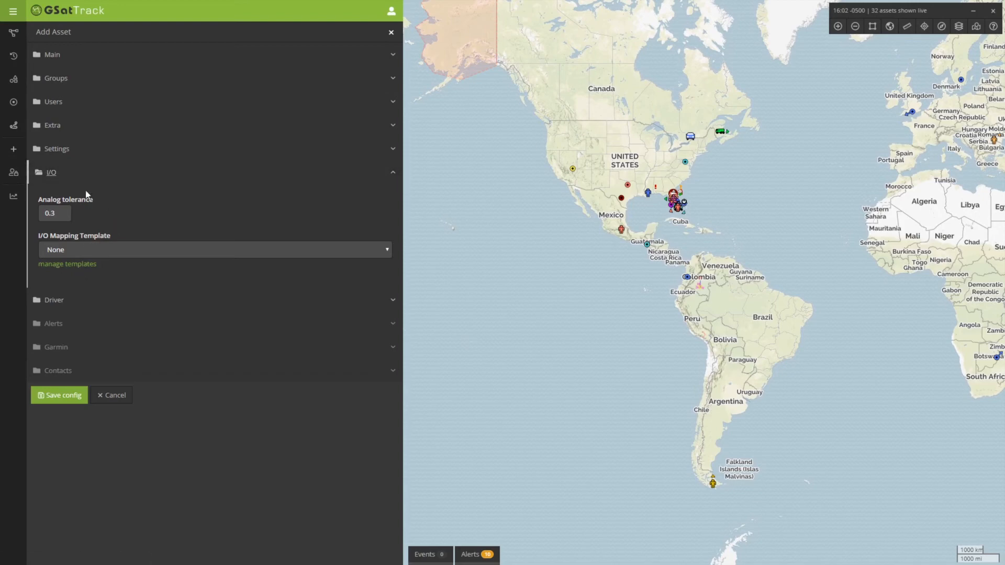
click(52, 302)
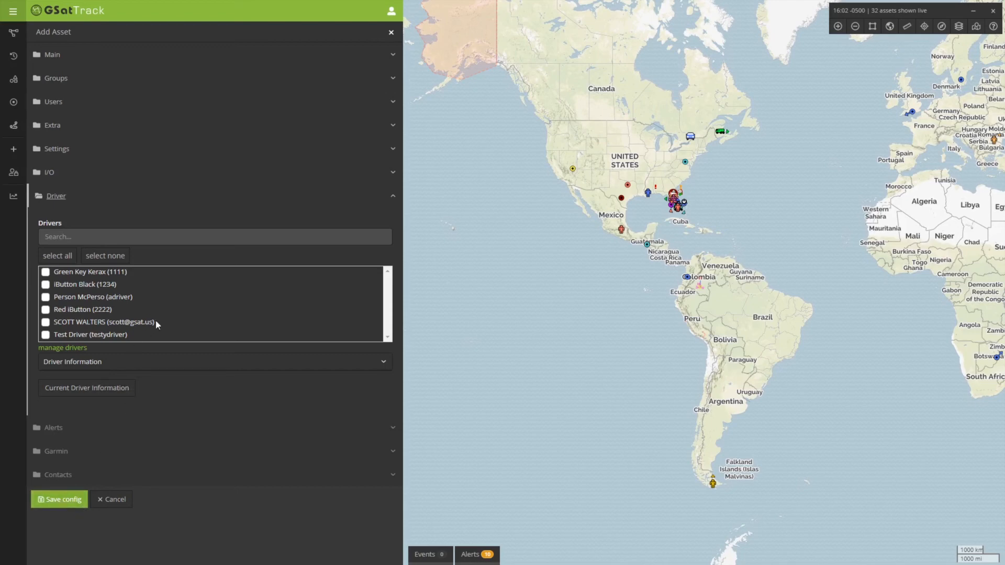
click(388, 35)
click(181, 32)
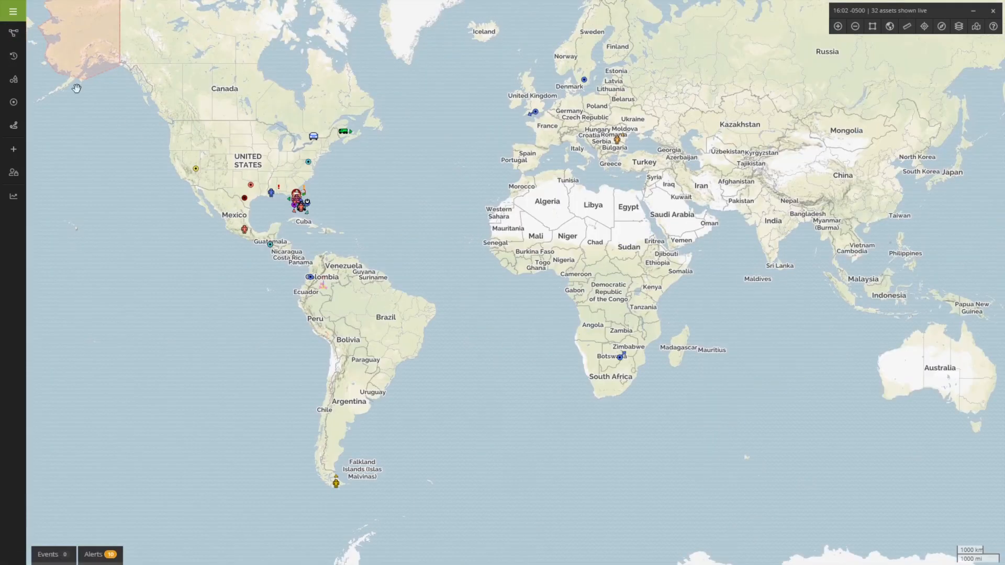
Open the Hughes asset for editing from the live view, review its main details, and close it without saving
click(13, 33)
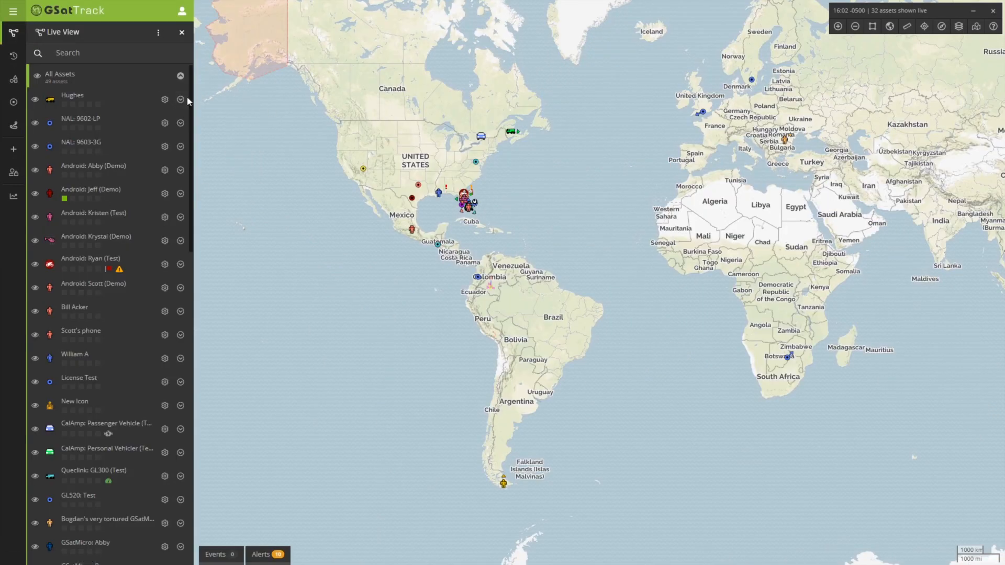
click(167, 101)
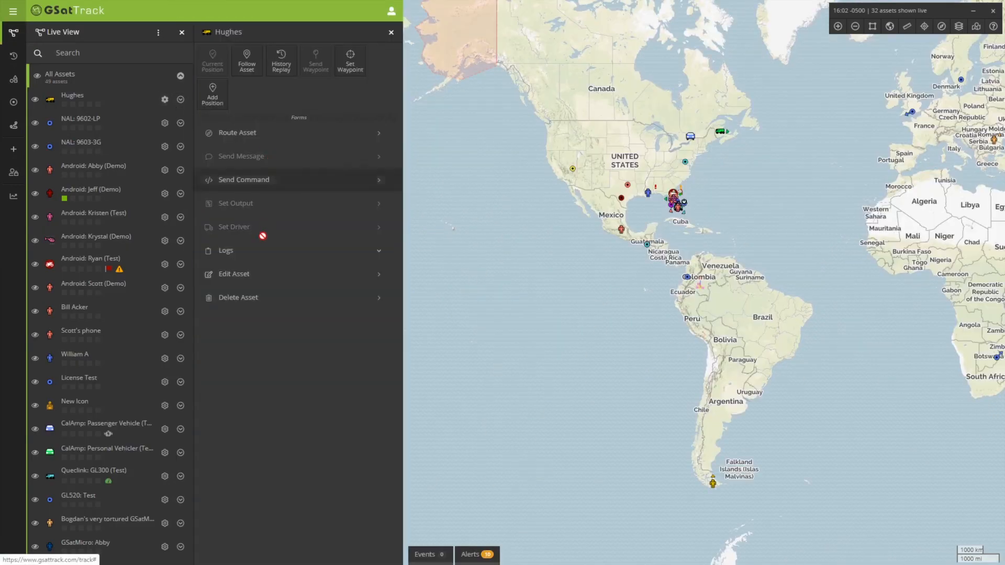
click(258, 274)
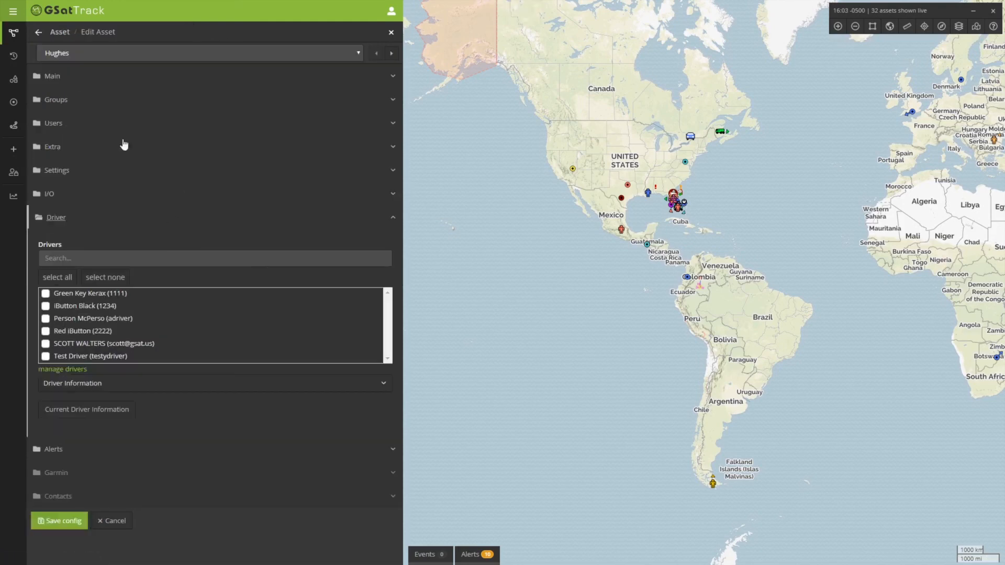
click(62, 76)
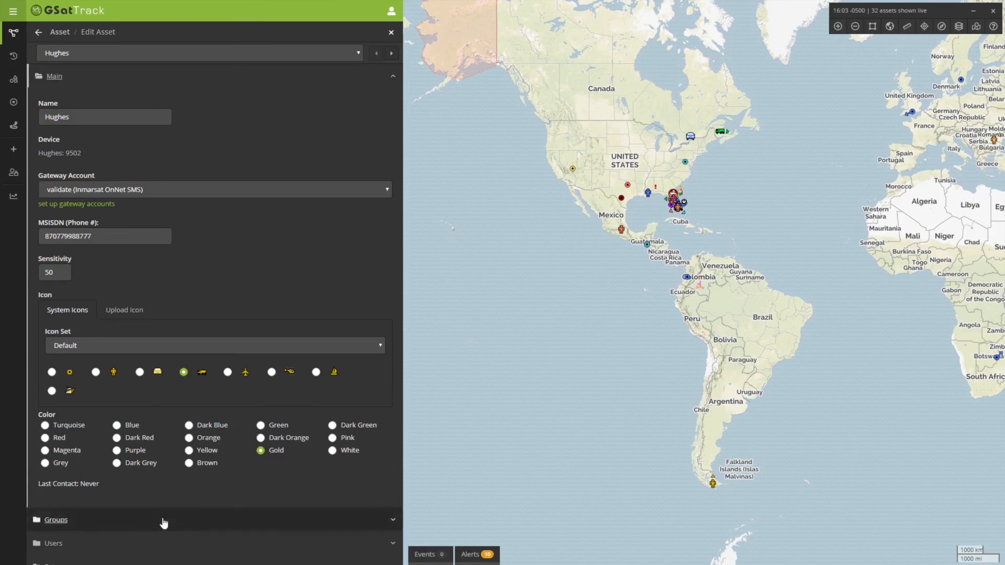
click(392, 33)
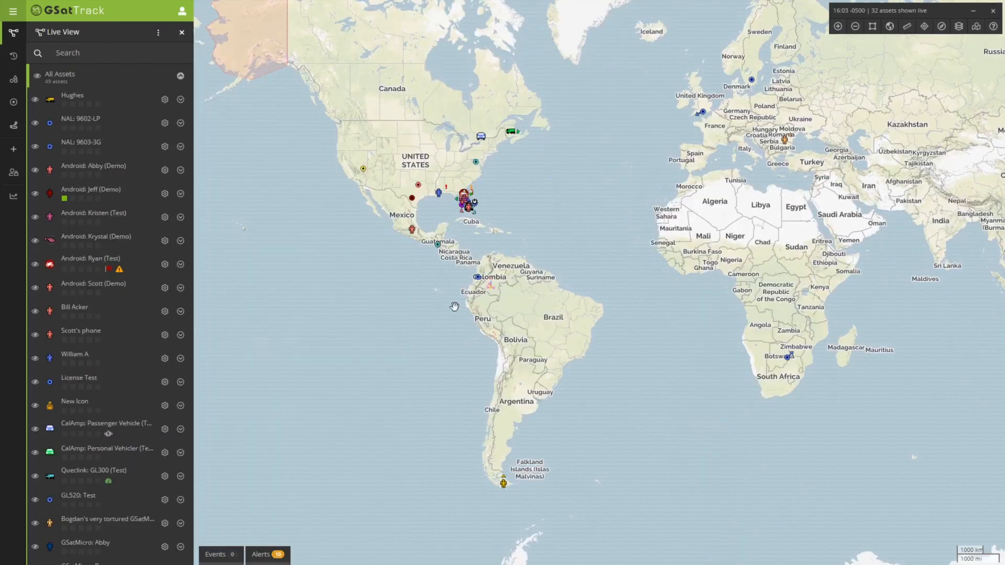